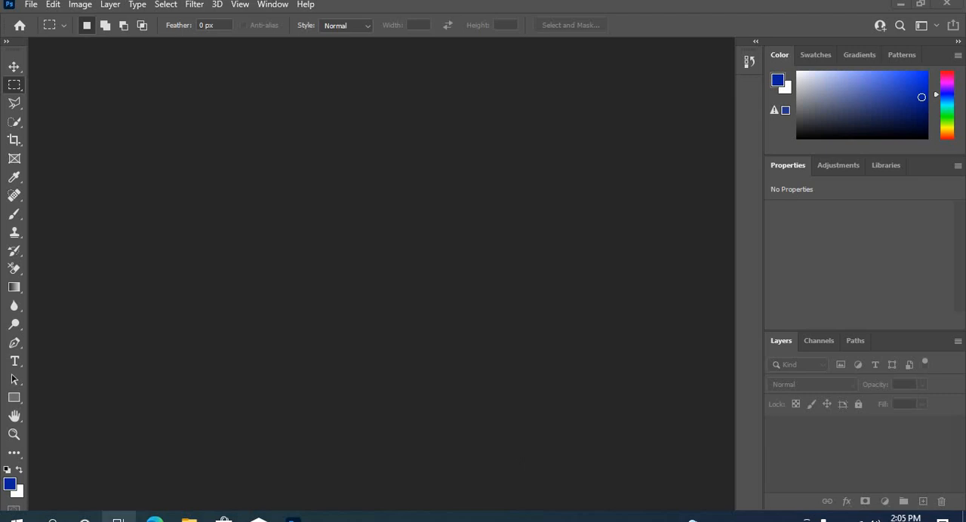
Open the f1bf61ee818bc494eea69975cfe339a7 image from the Downloads folder in Photoshop
left_click(189, 520)
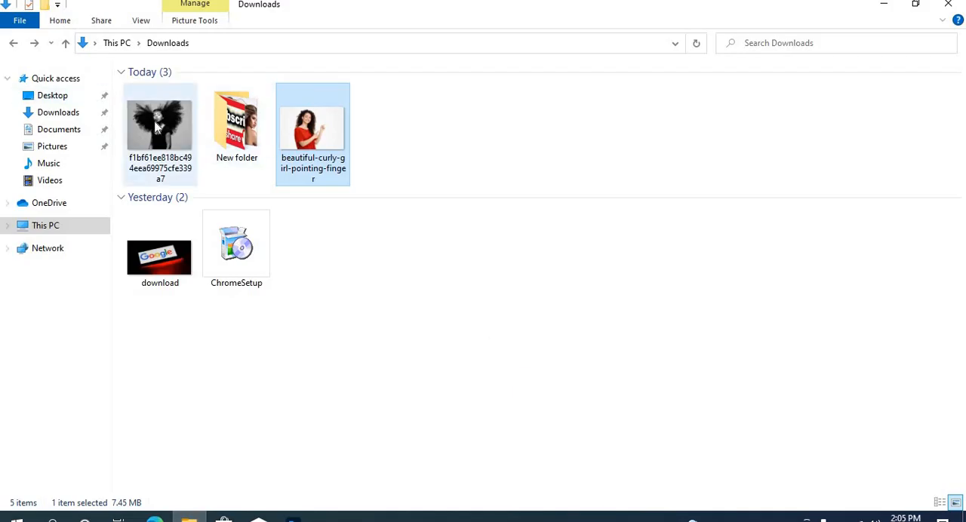
left_click_drag(152, 135, 419, 285)
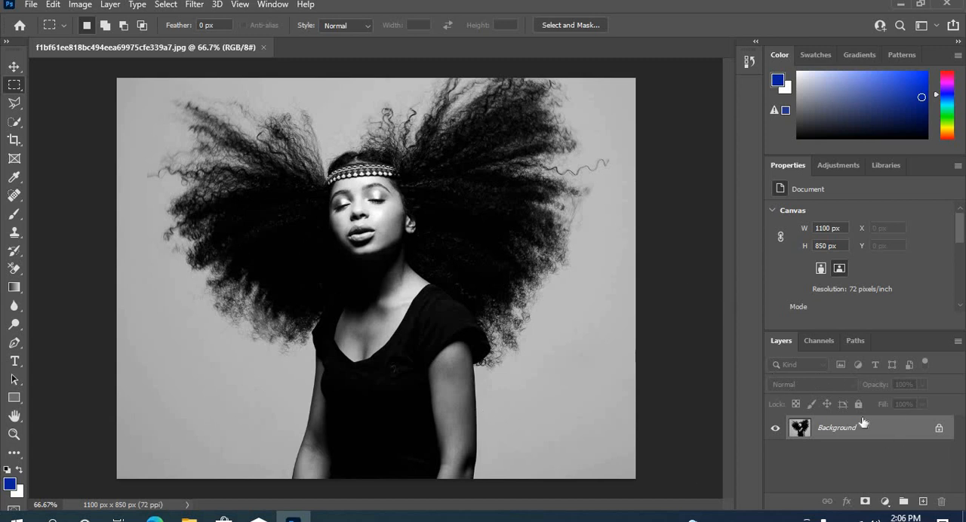
Compare the Red, Green and Blue channels one by one and duplicate the Blue channel as "Blue copy"
left_click(813, 341)
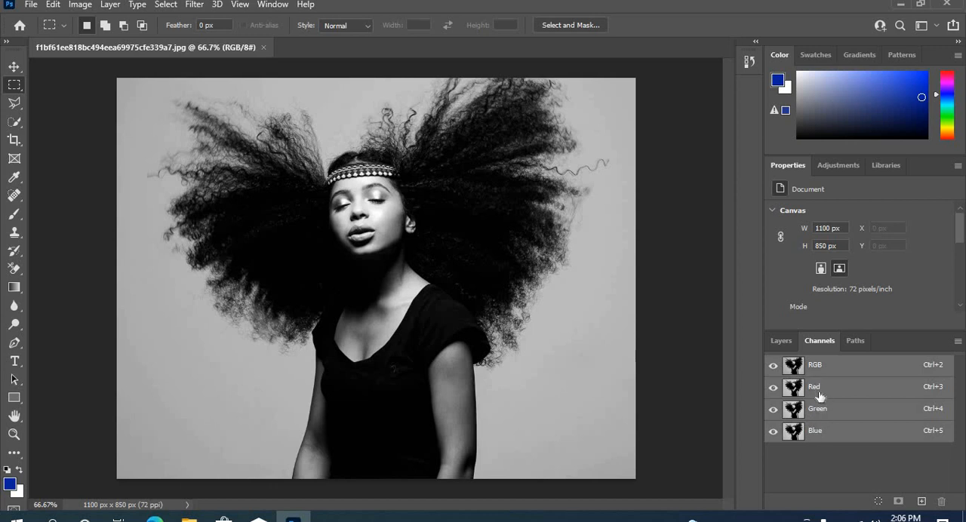
left_click(821, 395)
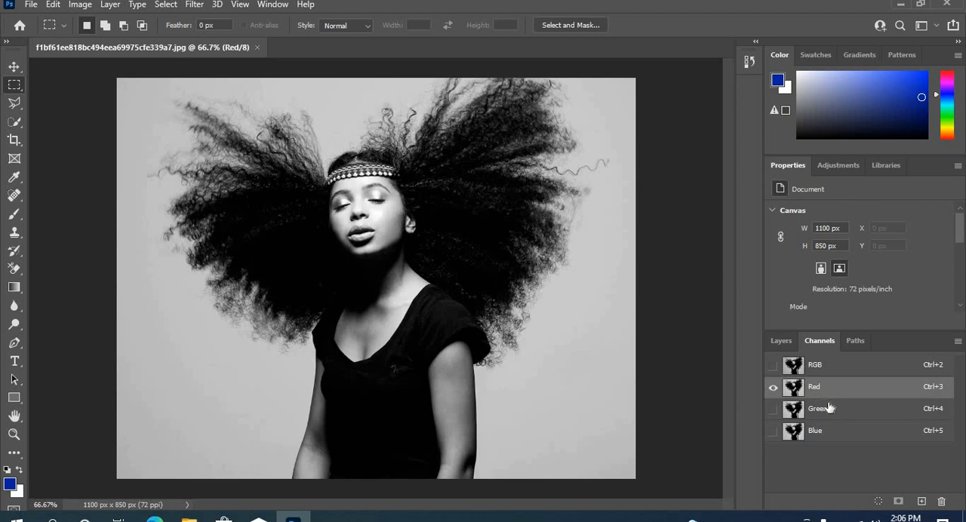
left_click(823, 412)
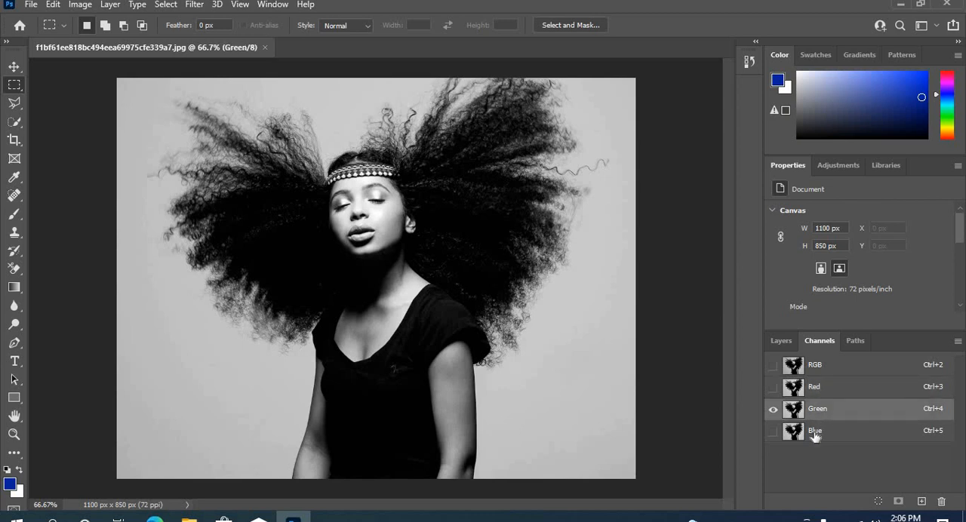
left_click(815, 434)
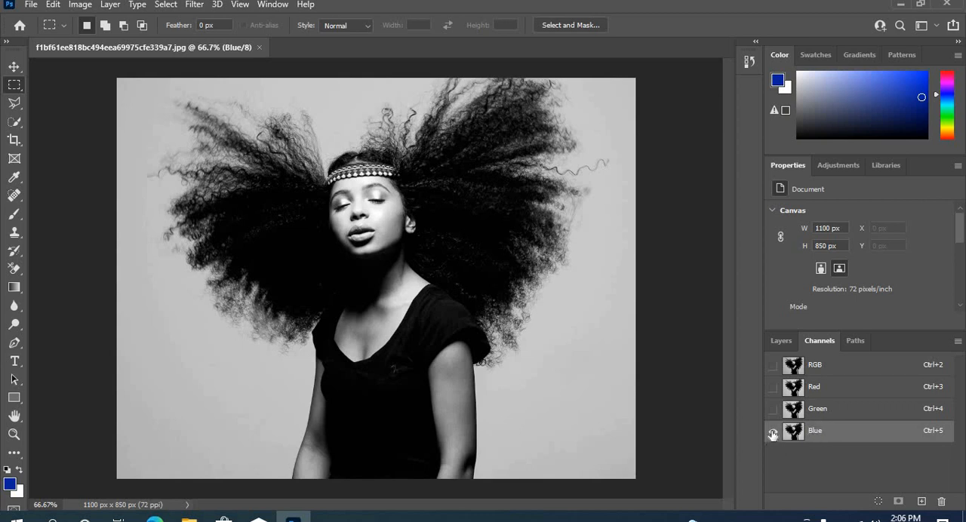
right_click(814, 433)
left_click(843, 440)
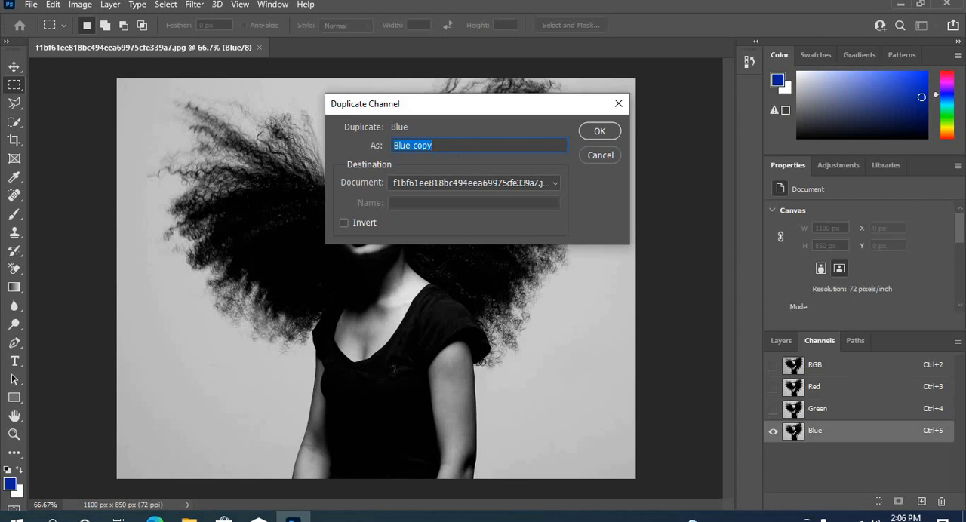
left_click(597, 133)
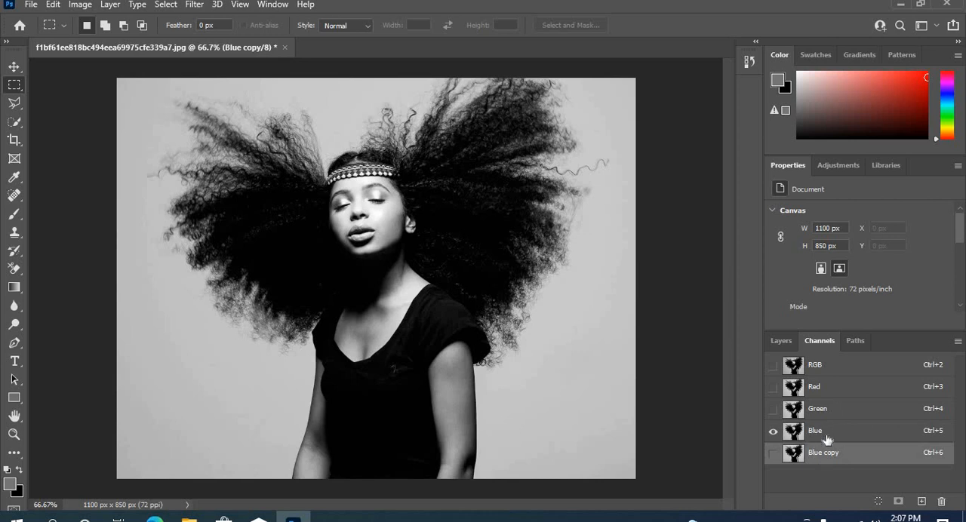
Show only the Blue copy channel and load it as a selection
left_click(773, 453)
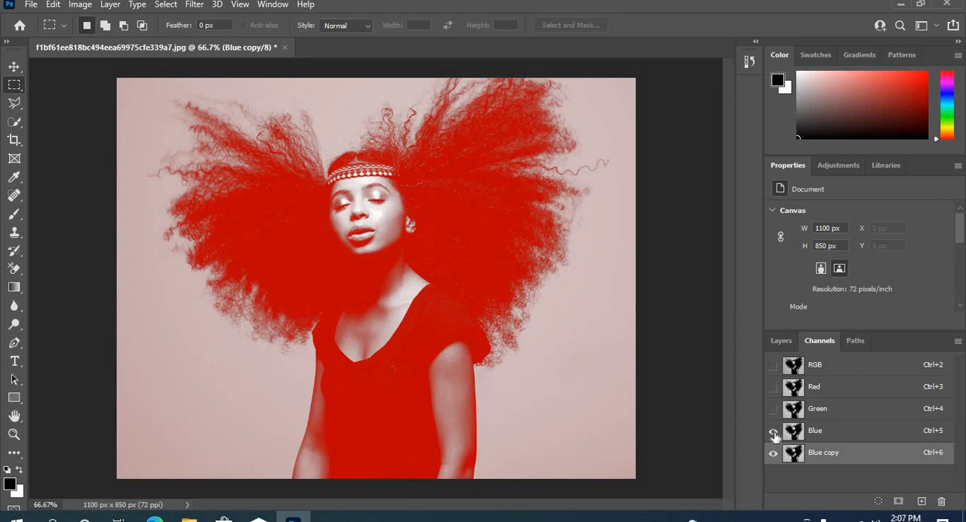
left_click(773, 432)
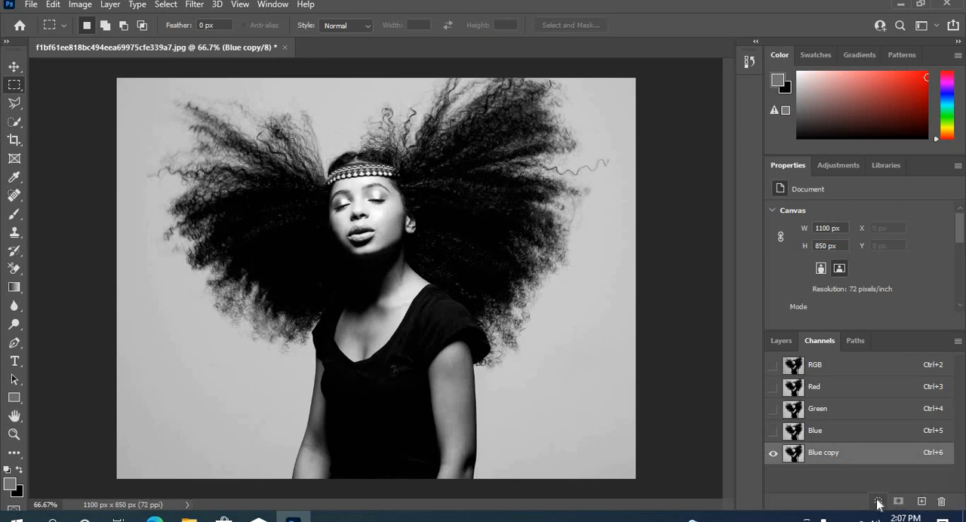
left_click(877, 510)
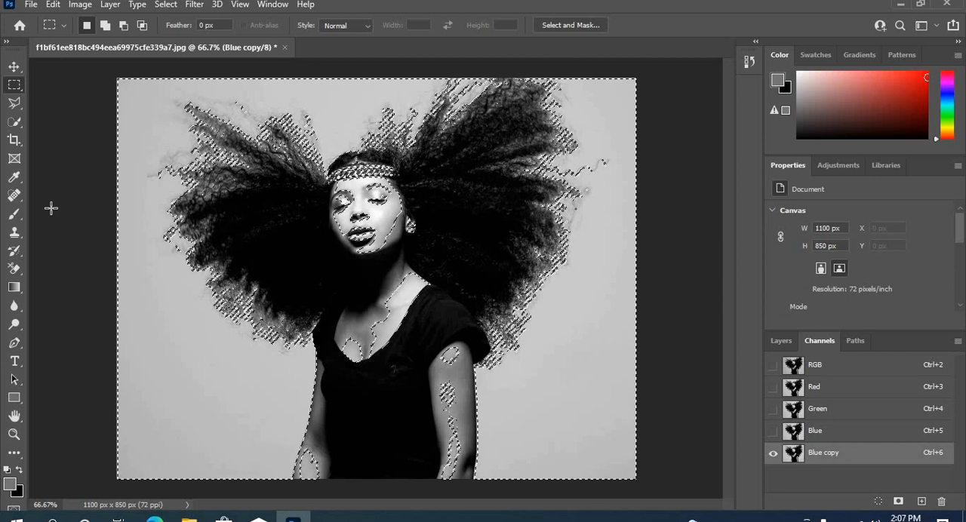
Choose the Brush tool and set the foreground color to black, 000000
left_click(14, 214)
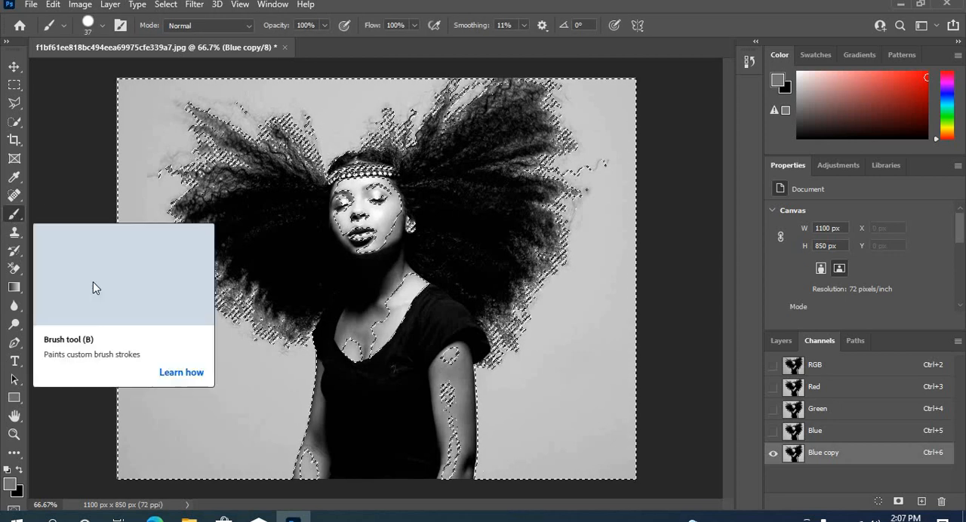
left_click(9, 483)
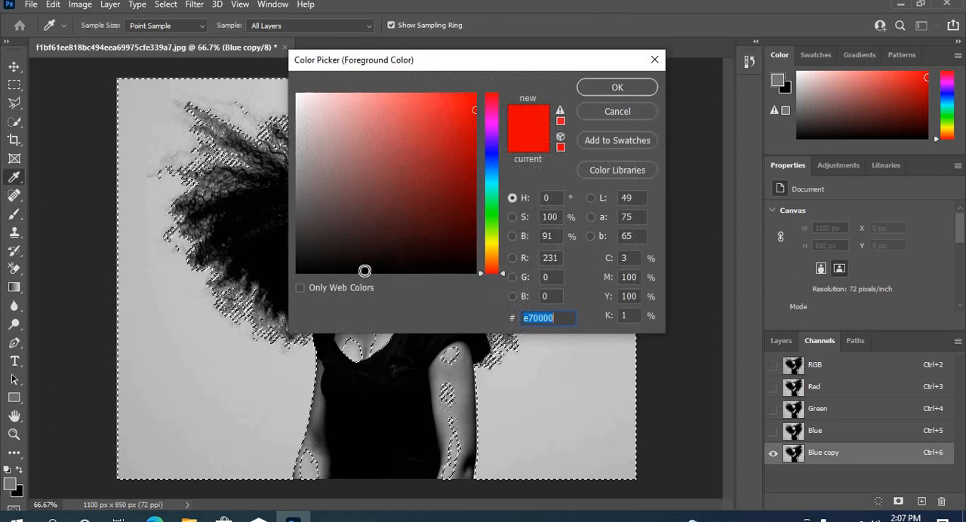
left_click_drag(433, 272, 477, 273)
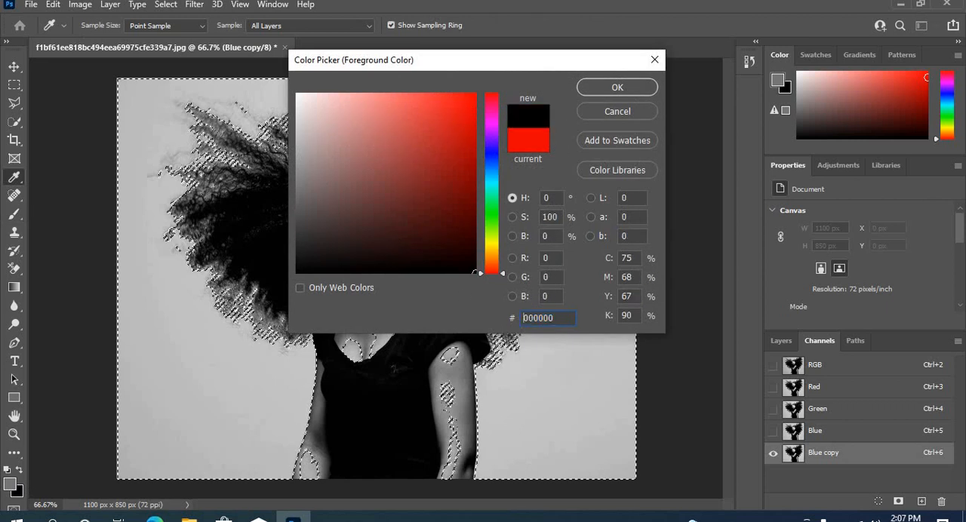
left_click(617, 89)
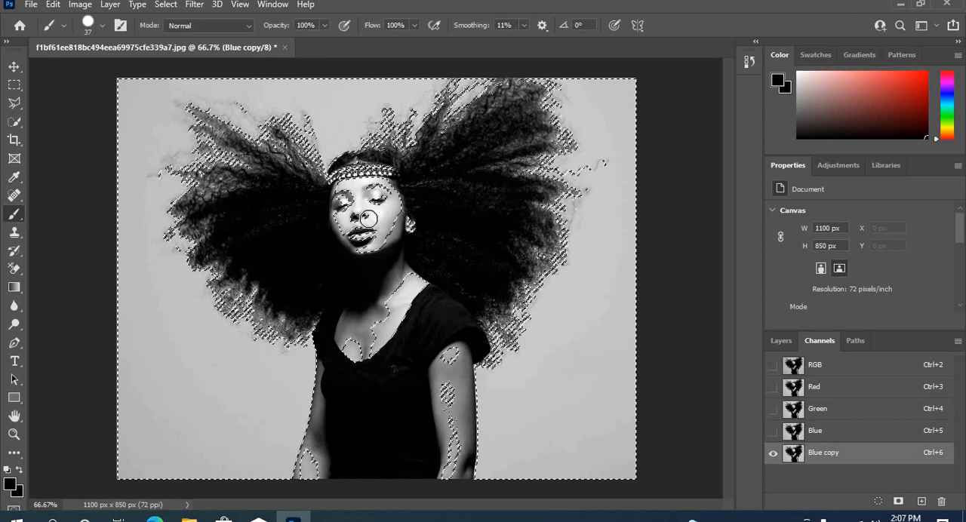
Paint the woman's face, hair and body black on the Blue copy channel with a 155 px hard brush
right_click(368, 218)
mouse_move(464, 254)
left_mouse_down()
mouse_move(518, 256)
mouse_move(501, 256)
left_mouse_up()
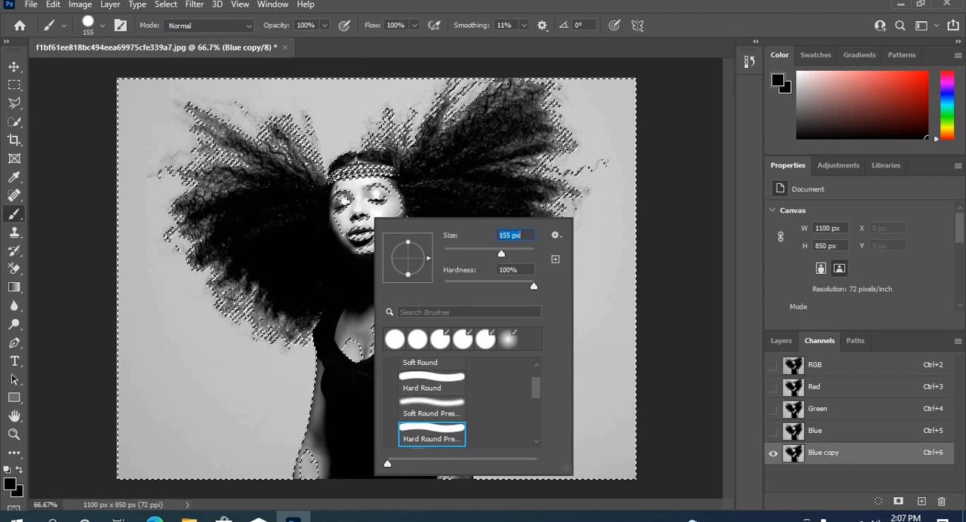
mouse_move(351, 189)
left_mouse_down()
mouse_move(348, 205)
mouse_move(374, 218)
left_mouse_up()
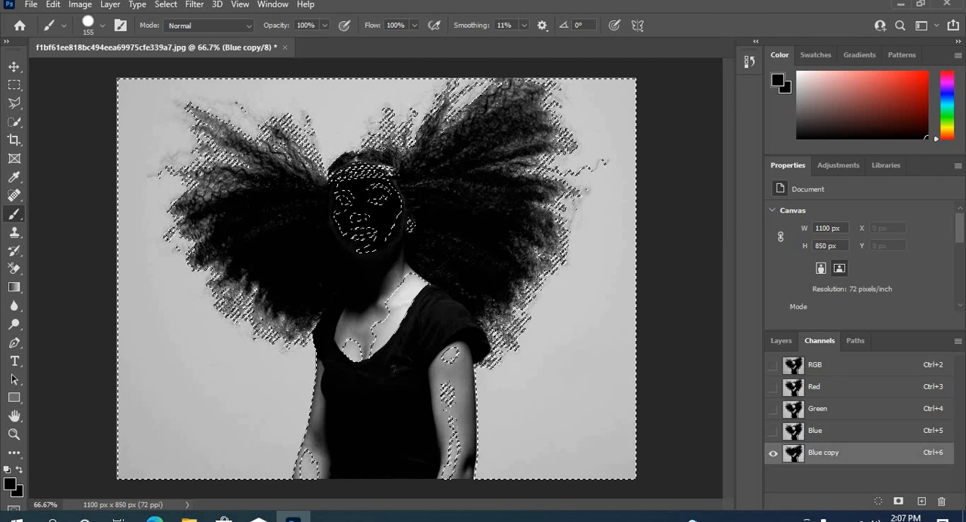
mouse_move(396, 270)
left_mouse_down()
mouse_move(362, 332)
mouse_move(403, 291)
left_mouse_up()
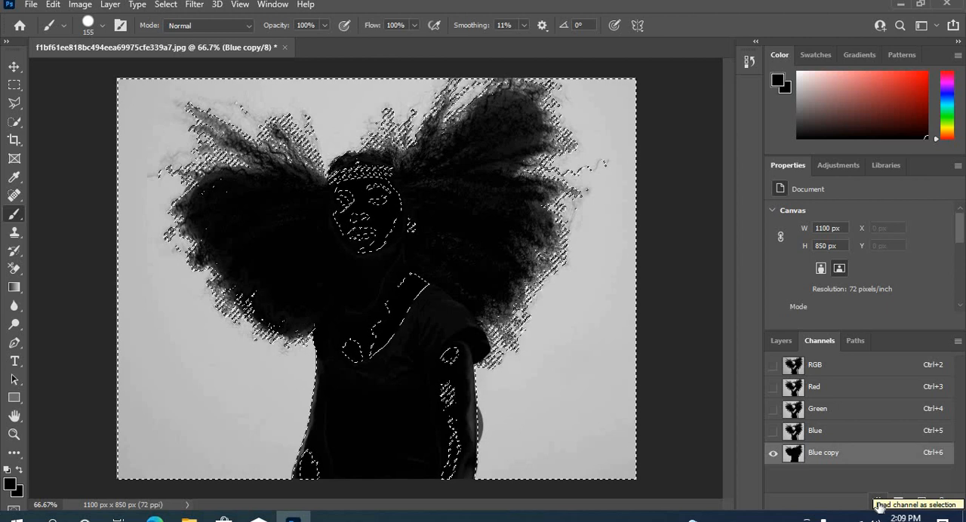
Reload the painted Blue copy channel as a selection, and return to the layers with RGB shown and Blue copy hidden
left_click(878, 502)
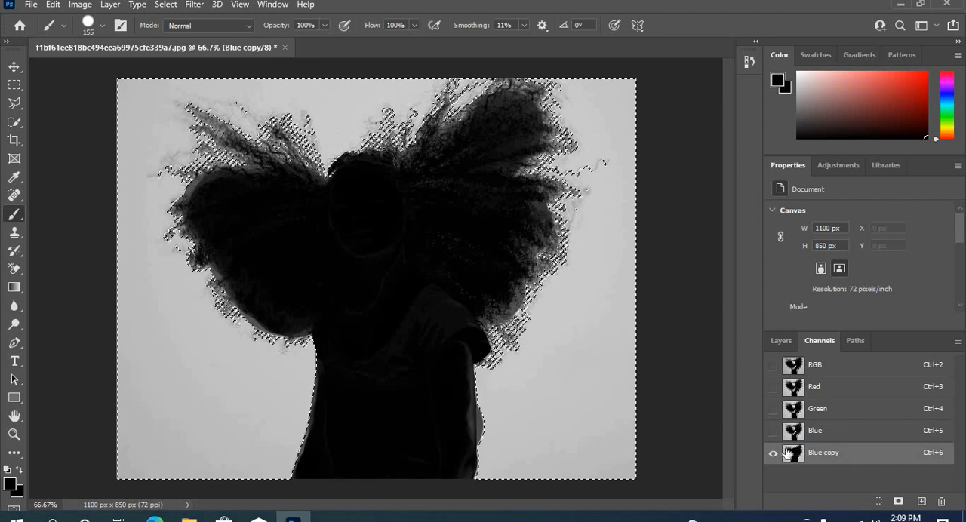
left_click(773, 364)
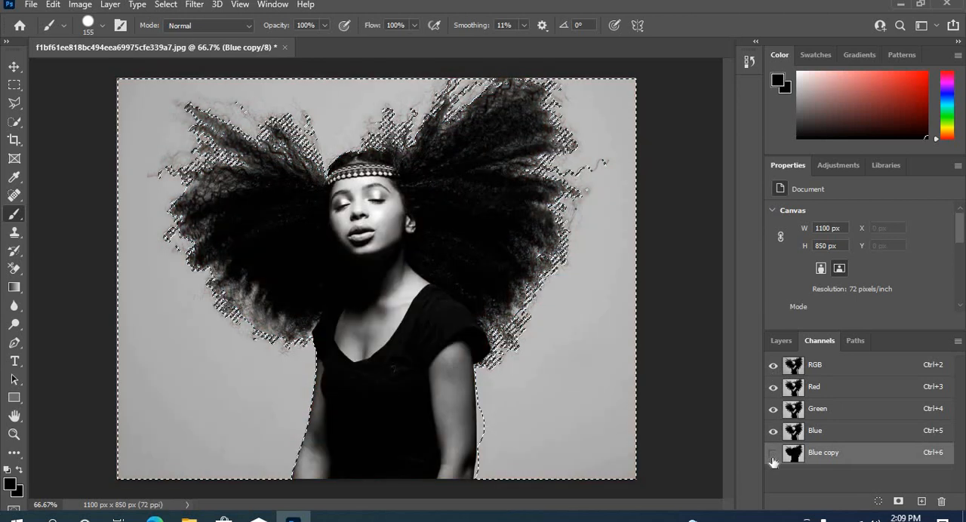
left_click(773, 453)
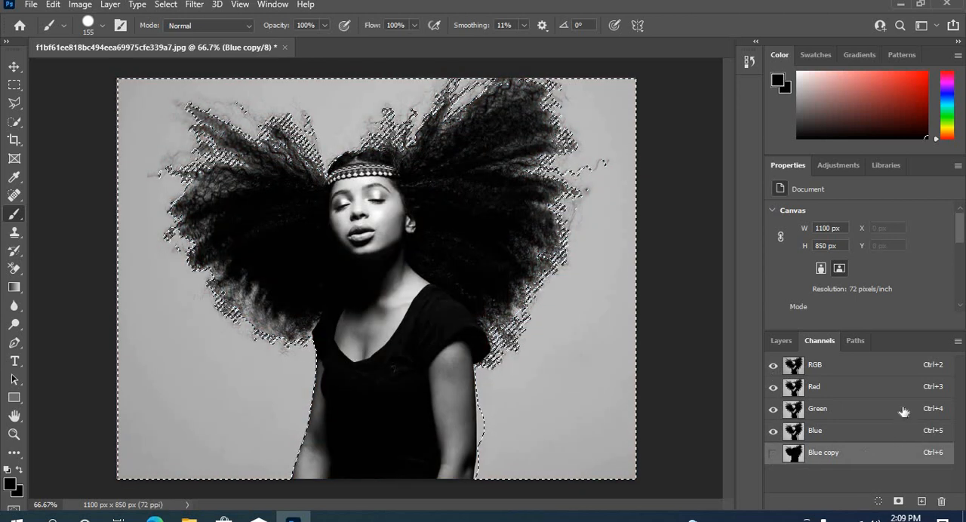
left_click(783, 340)
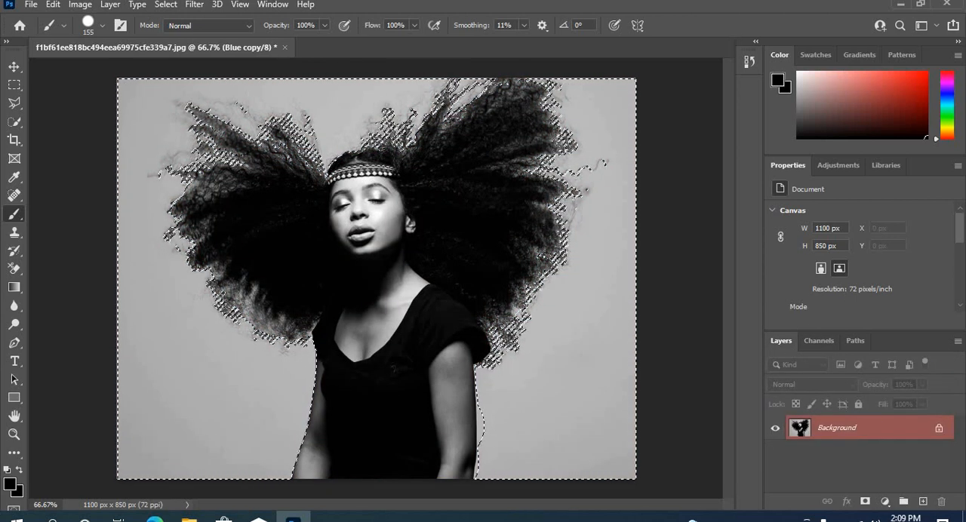
Invert the selection so it covers the woman and add it as a layer mask to the Background layer
left_click(15, 86)
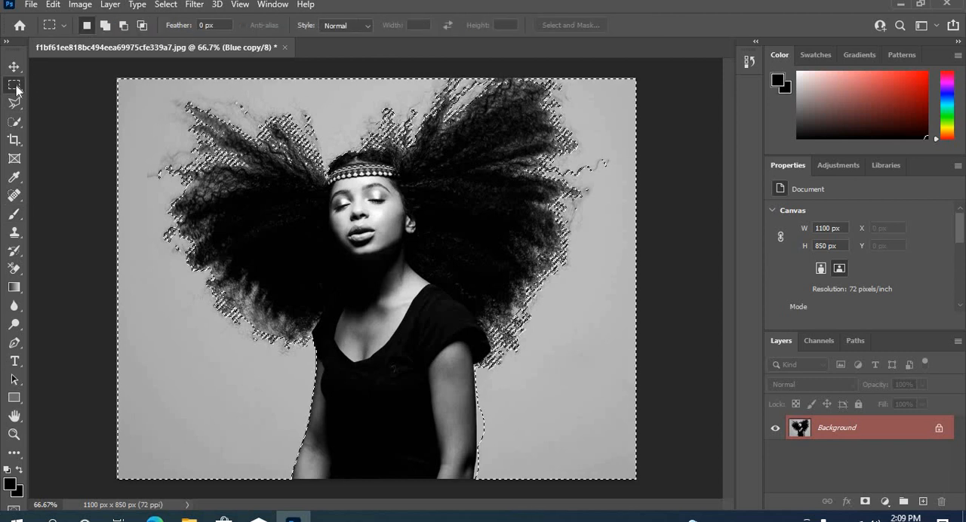
right_click(341, 153)
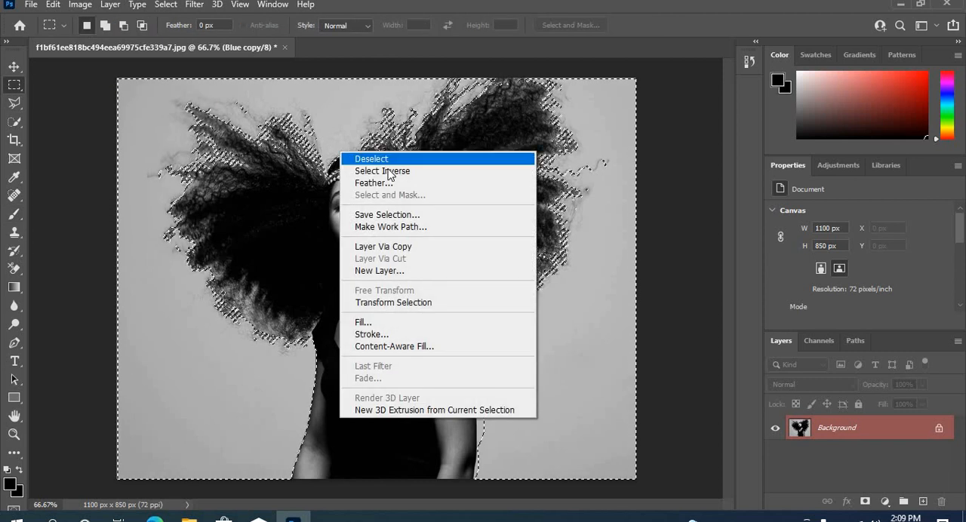
left_click(390, 172)
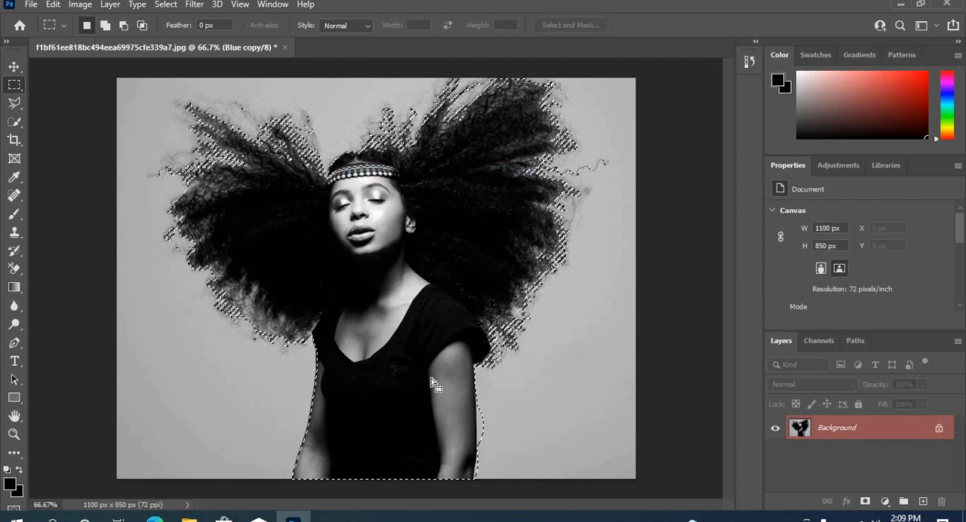
left_click(866, 502)
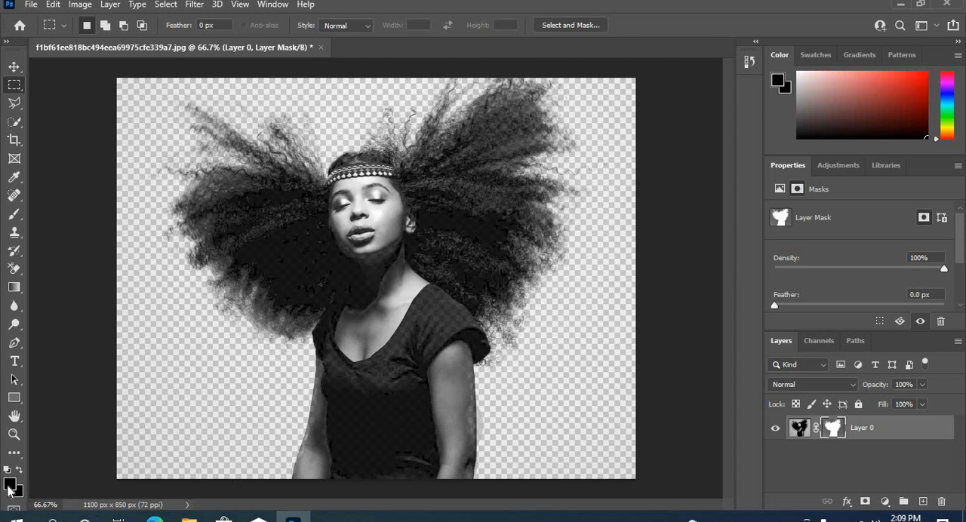
Set the foreground color to red, d00202
left_click(9, 487)
left_click(474, 126)
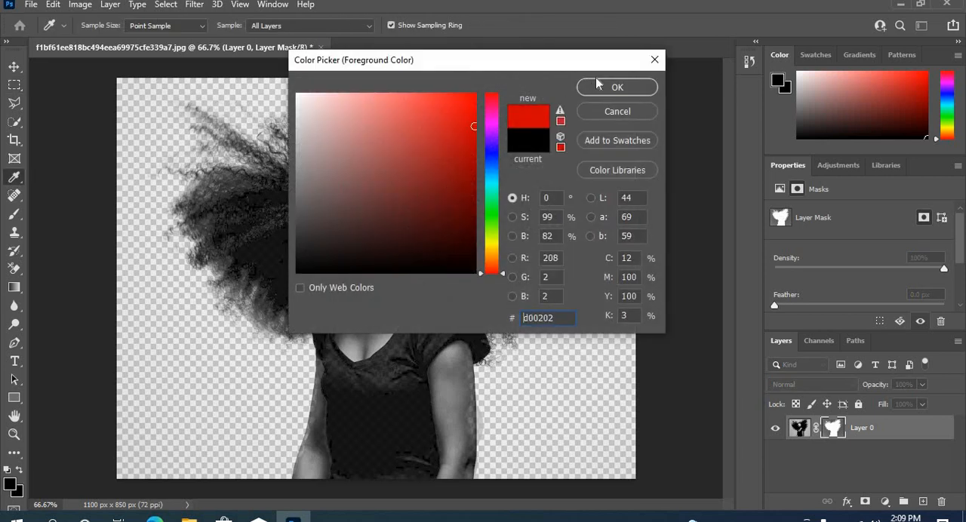
left_click(617, 87)
key("m")
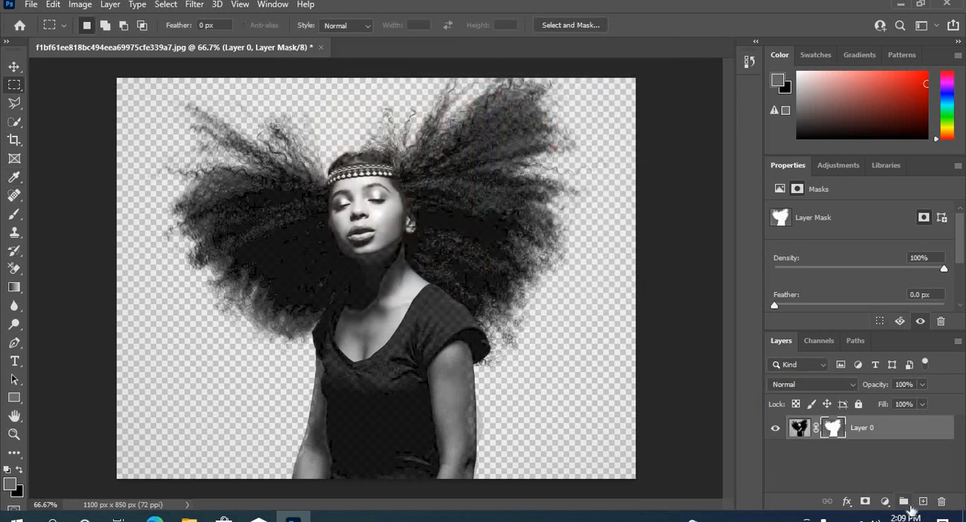
Add a new layer beneath the masked layer and fill it with the blue foreground color
left_click(923, 501)
left_click_drag(883, 432, 879, 468)
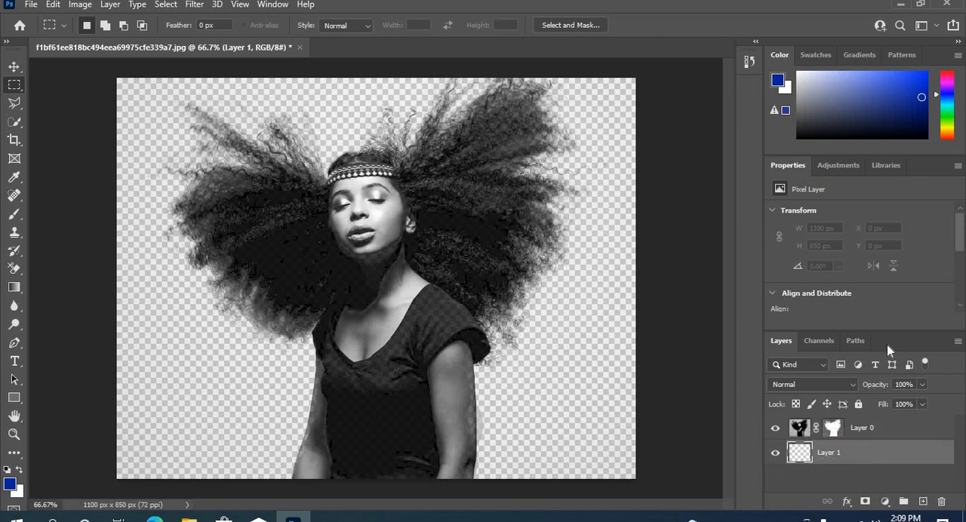
key("alt+BackSpace")
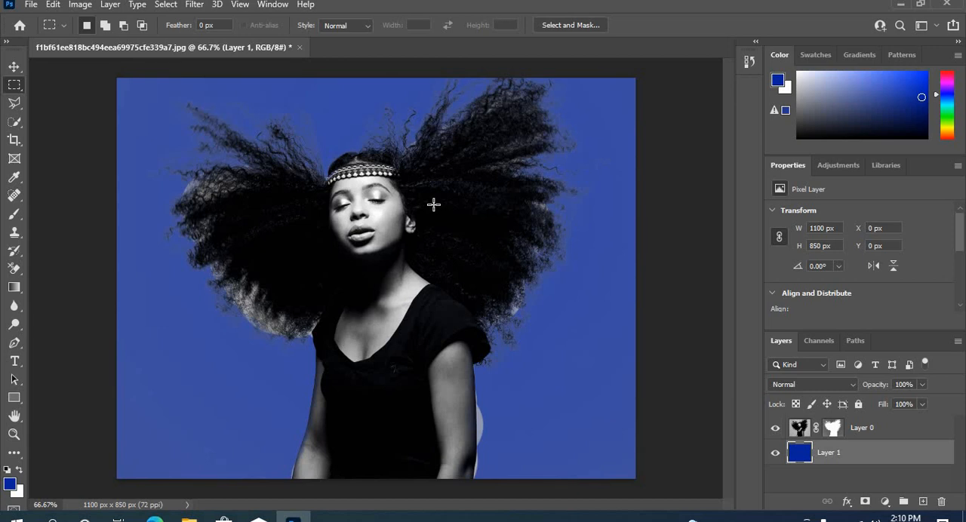
Close the document without saving its changes and leave the Home screen for the empty workspace
left_click(299, 49)
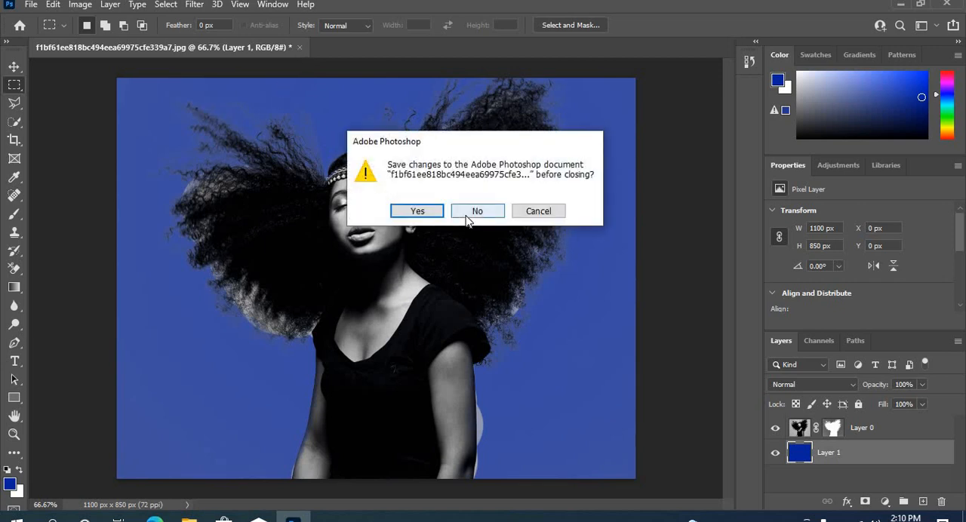
left_click(474, 212)
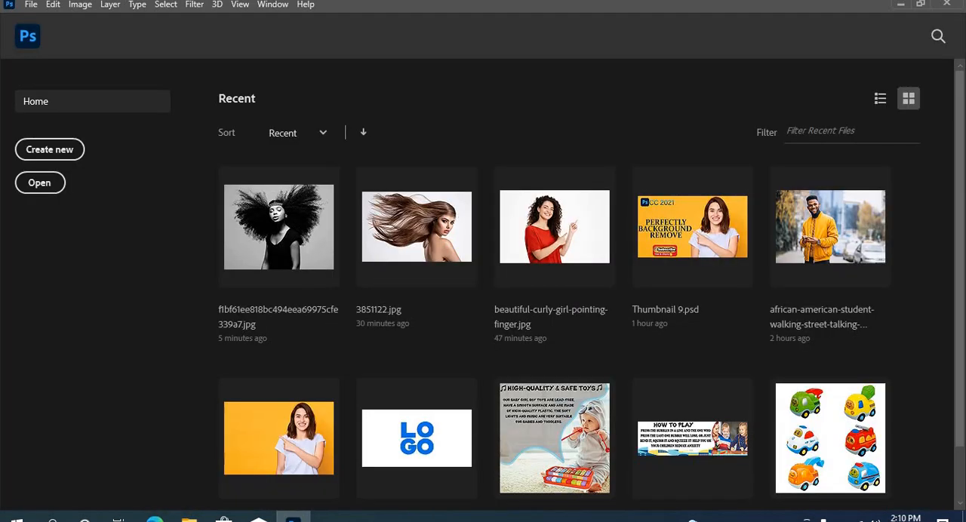
mouse_move(189, 516)
left_click(29, 38)
Switch to the Downloads folder, preview the beautiful-curly-girl-pointing-finger image, and close the viewer
left_click(188, 517)
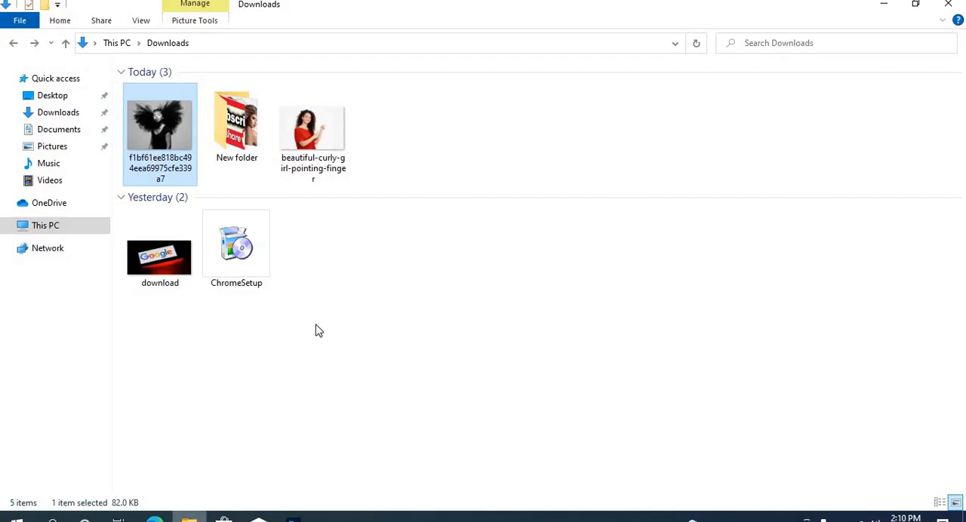
double_click(317, 138)
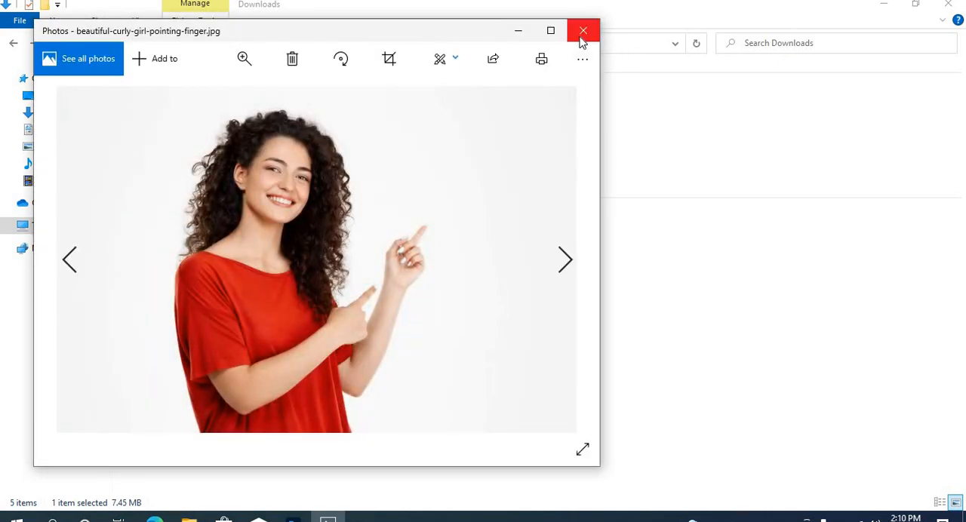
left_click(583, 34)
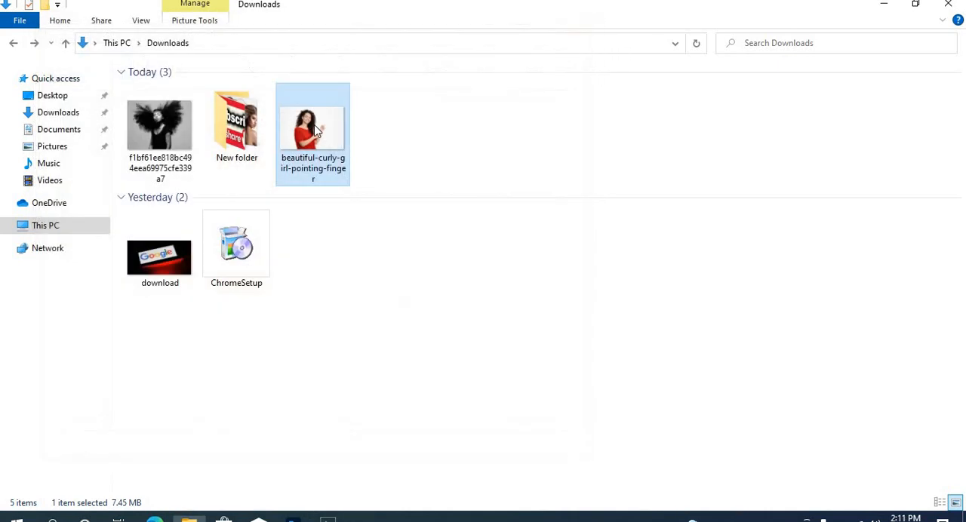
Open the beautiful-curly-girl-pointing-finger image in Photoshop and set up the Background Eraser with 13% tolerance and Sampling: Once
left_click_drag(324, 162, 371, 313)
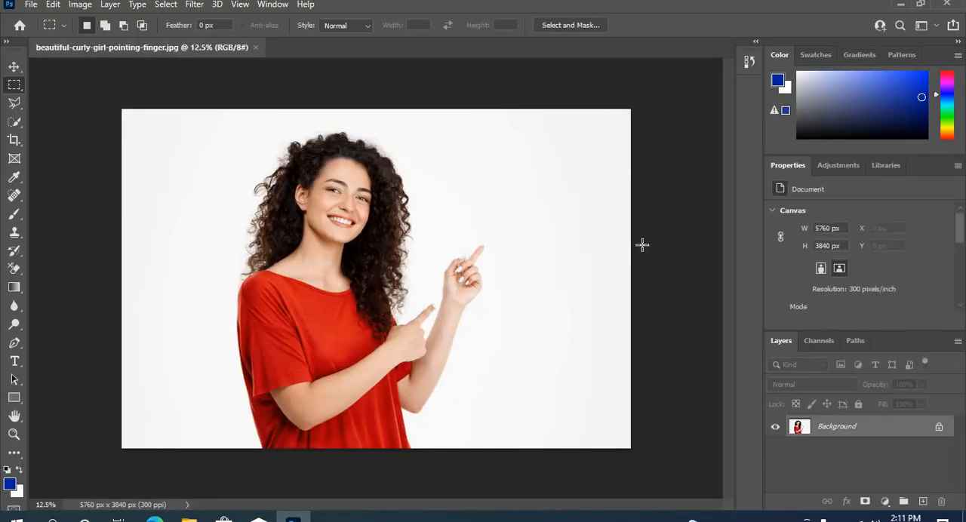
right_click(19, 275)
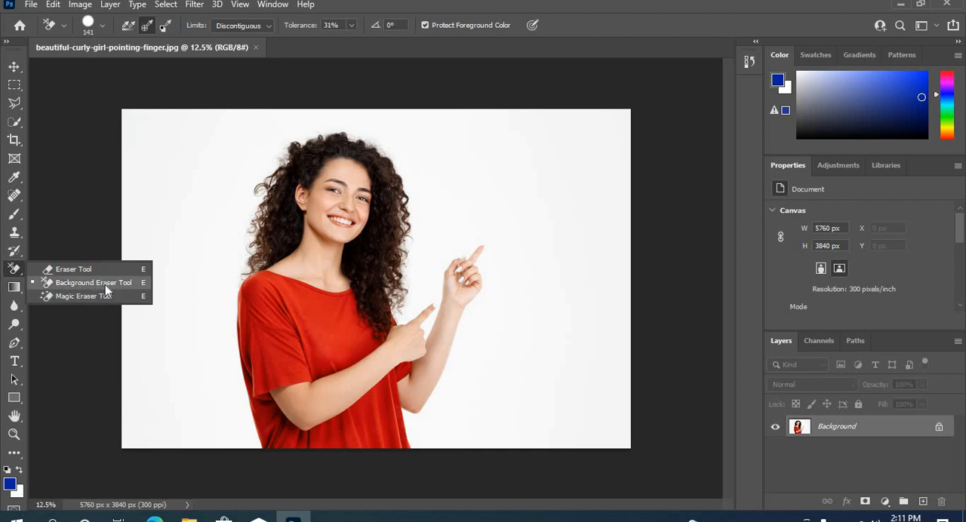
left_click(351, 25)
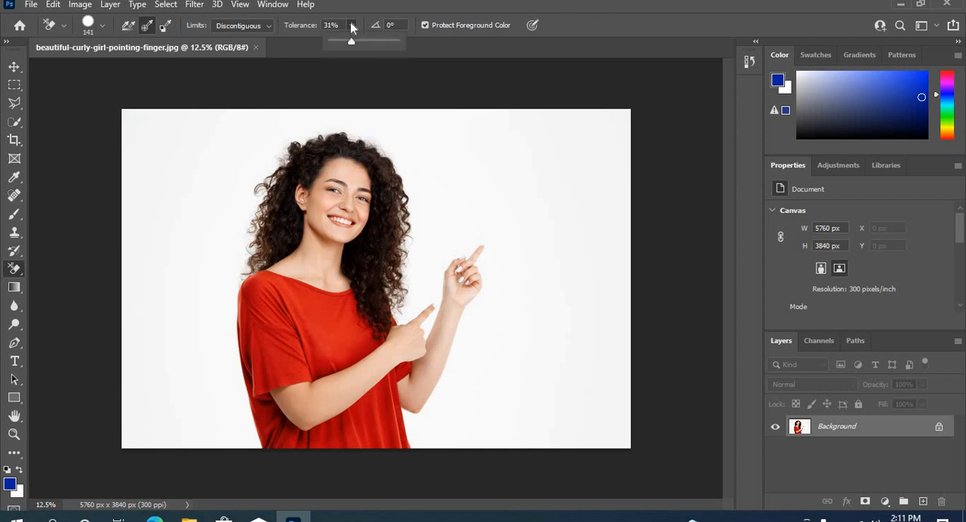
left_click_drag(351, 39, 341, 42)
left_click(147, 31)
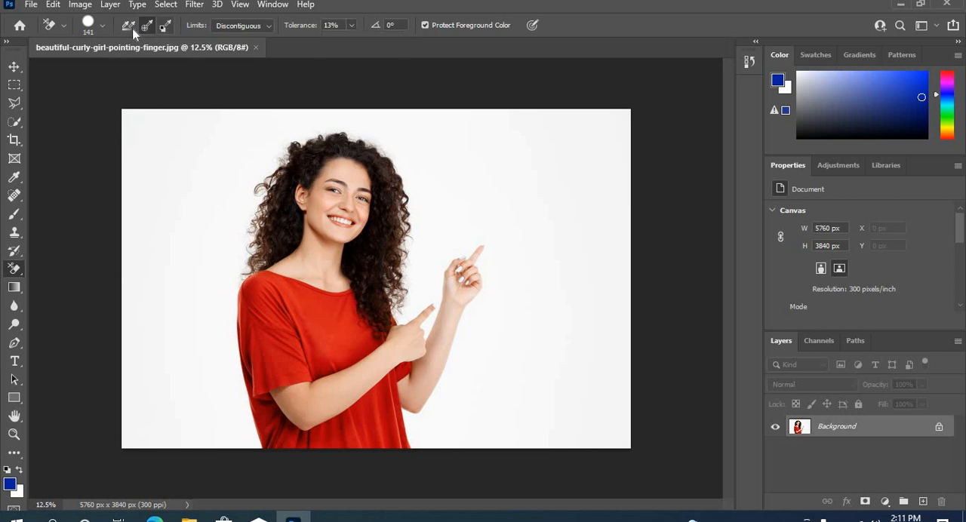
left_click(131, 29)
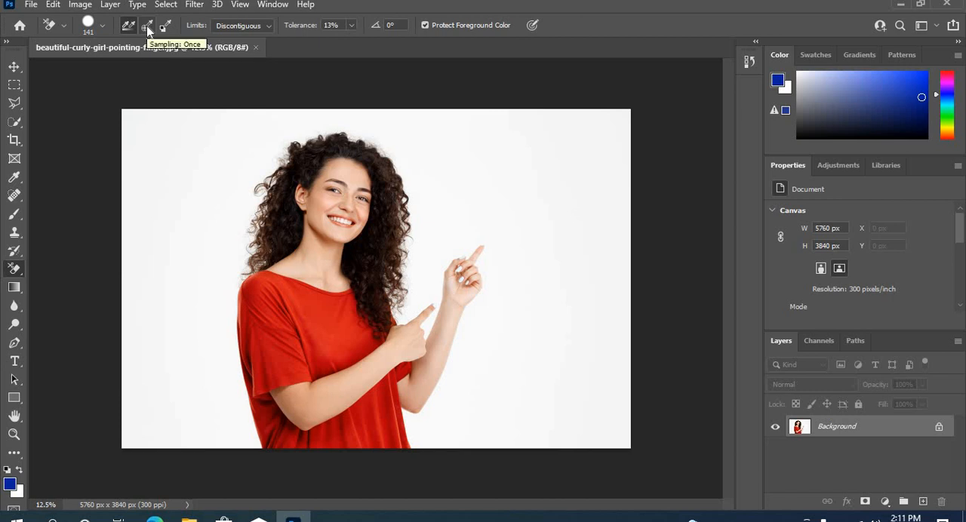
left_click(148, 28)
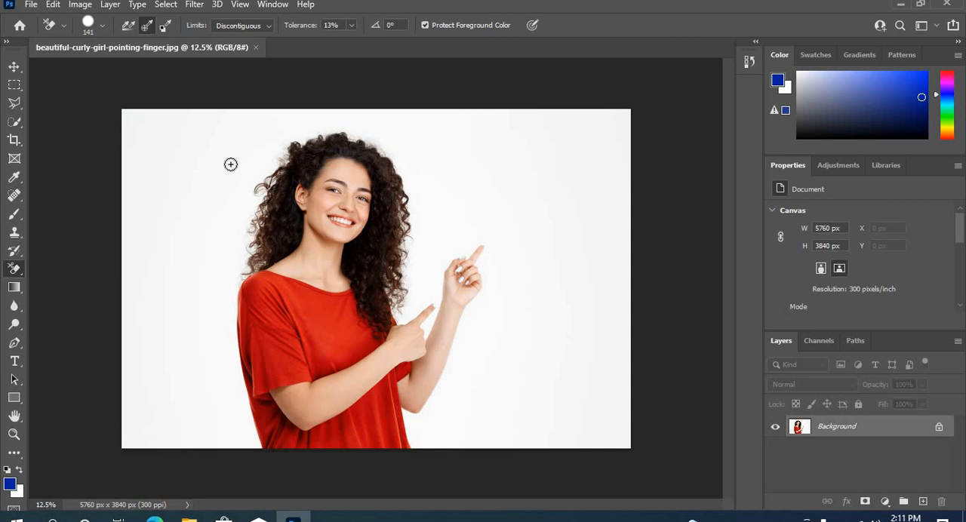
Enlarge the Background Eraser brush to 345 px and erase the white backdrop all around the woman, including along her hair and arms
right_click(231, 163)
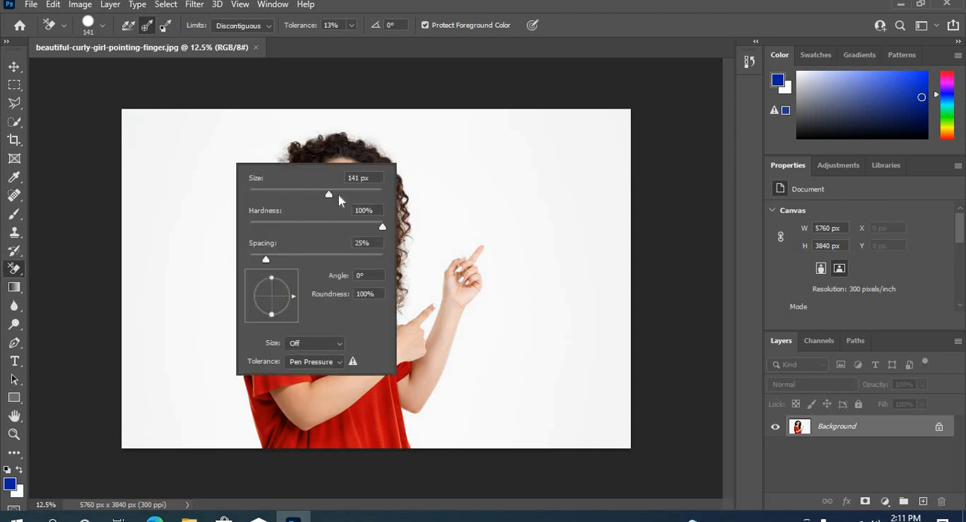
left_click_drag(357, 200, 359, 198)
mouse_move(274, 124)
left_mouse_down()
mouse_move(248, 164)
mouse_move(226, 333)
mouse_move(246, 438)
mouse_move(211, 444)
mouse_move(130, 401)
mouse_move(135, 277)
left_mouse_up()
mouse_move(148, 132)
left_mouse_down()
mouse_move(128, 245)
mouse_move(138, 93)
mouse_move(251, 108)
mouse_move(247, 131)
mouse_move(174, 143)
mouse_move(198, 182)
mouse_move(225, 146)
mouse_move(203, 396)
mouse_move(233, 446)
mouse_move(184, 425)
mouse_move(167, 278)
mouse_move(171, 179)
mouse_move(189, 254)
mouse_move(182, 421)
mouse_move(235, 179)
mouse_move(164, 267)
mouse_move(146, 368)
mouse_move(212, 457)
mouse_move(214, 422)
mouse_move(174, 321)
mouse_move(136, 429)
mouse_move(241, 388)
left_mouse_up()
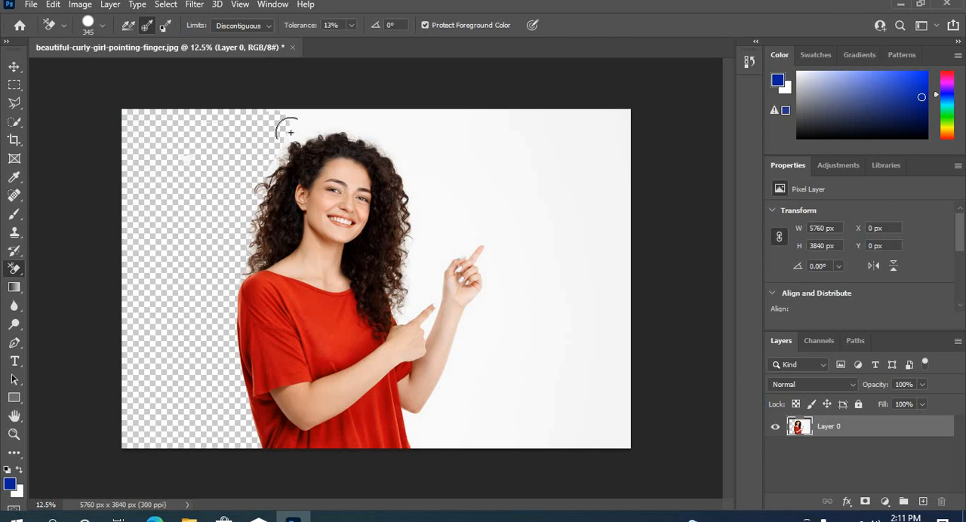
mouse_move(371, 137)
left_mouse_down()
mouse_move(350, 121)
mouse_move(245, 139)
left_mouse_up()
mouse_move(322, 107)
left_mouse_down()
mouse_move(405, 120)
mouse_move(410, 153)
mouse_move(371, 136)
left_mouse_up()
mouse_move(251, 195)
left_mouse_down()
mouse_move(283, 152)
mouse_move(324, 135)
mouse_move(364, 140)
mouse_move(411, 198)
mouse_move(407, 311)
mouse_move(429, 254)
mouse_move(432, 119)
mouse_move(604, 98)
mouse_move(620, 139)
mouse_move(637, 290)
mouse_move(639, 443)
mouse_move(477, 448)
mouse_move(436, 437)
mouse_move(411, 412)
mouse_move(421, 453)
mouse_move(497, 284)
mouse_move(471, 411)
mouse_move(610, 415)
mouse_move(630, 398)
mouse_move(589, 230)
mouse_move(617, 118)
mouse_move(610, 276)
mouse_move(625, 365)
mouse_move(587, 416)
mouse_move(555, 432)
mouse_move(618, 441)
mouse_move(539, 434)
mouse_move(506, 388)
mouse_move(509, 324)
left_mouse_up()
mouse_move(521, 174)
left_mouse_down()
mouse_move(506, 221)
mouse_move(504, 307)
mouse_move(485, 403)
mouse_move(558, 384)
mouse_move(560, 129)
mouse_move(576, 159)
mouse_move(591, 329)
mouse_move(574, 392)
mouse_move(604, 369)
mouse_move(568, 174)
mouse_move(607, 111)
mouse_move(556, 118)
mouse_move(522, 147)
mouse_move(563, 272)
mouse_move(534, 417)
mouse_move(555, 186)
mouse_move(520, 133)
mouse_move(461, 134)
mouse_move(470, 181)
mouse_move(501, 231)
mouse_move(502, 266)
mouse_move(490, 268)
mouse_move(522, 218)
mouse_move(505, 135)
mouse_move(463, 252)
mouse_move(473, 179)
mouse_move(492, 135)
mouse_move(427, 327)
left_mouse_up()
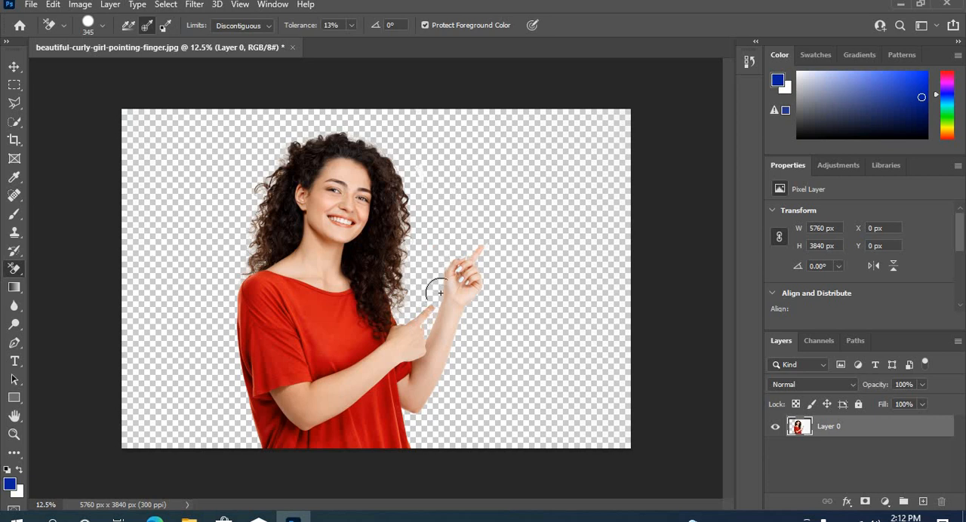
mouse_move(428, 204)
left_mouse_down()
mouse_move(382, 135)
mouse_move(348, 124)
mouse_move(398, 158)
mouse_move(407, 190)
mouse_move(398, 273)
left_mouse_up()
Add a new layer beneath the cut-out woman's layer and fill it with the blue foreground color
left_click(922, 503)
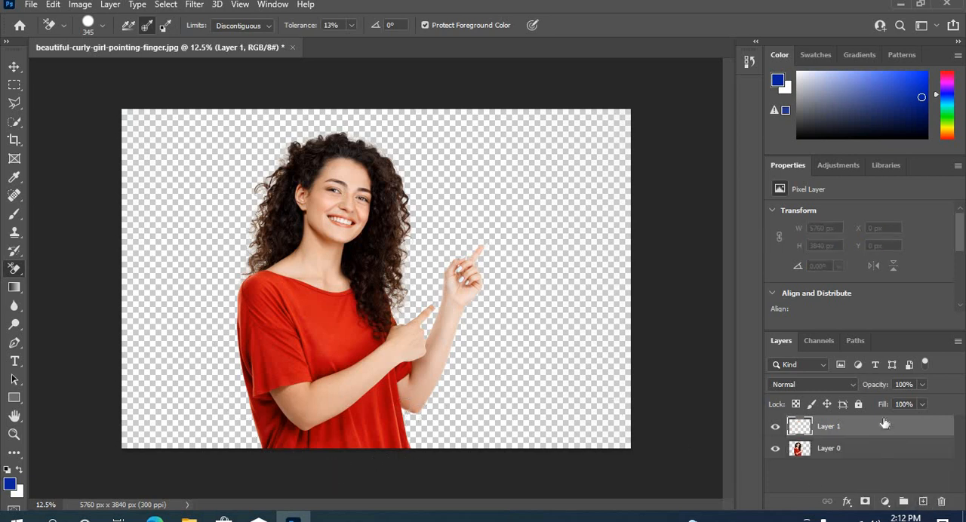
left_click_drag(884, 426, 883, 465)
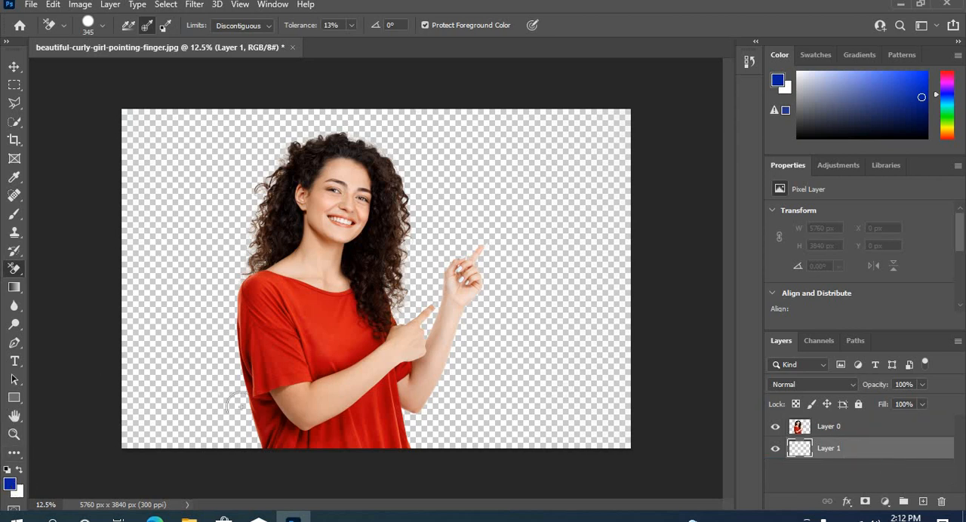
key("alt+BackSpace")
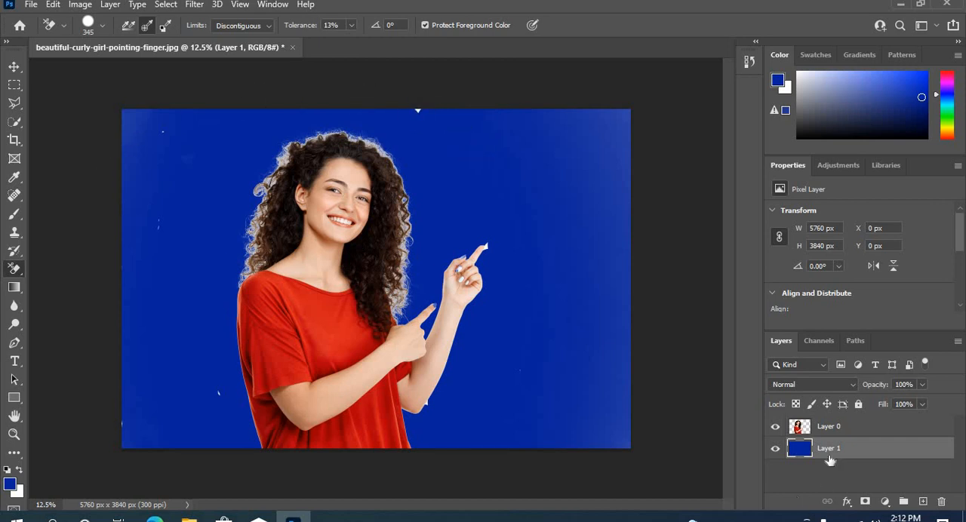
Select the woman's layer, Layer 0, and choose Discontiguous as the Background Eraser's limits
left_click(831, 427)
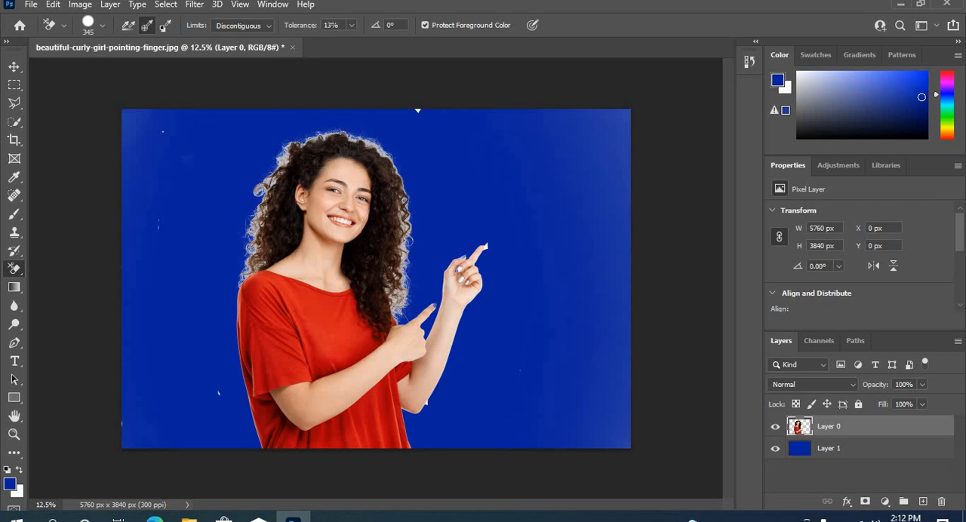
left_click(268, 27)
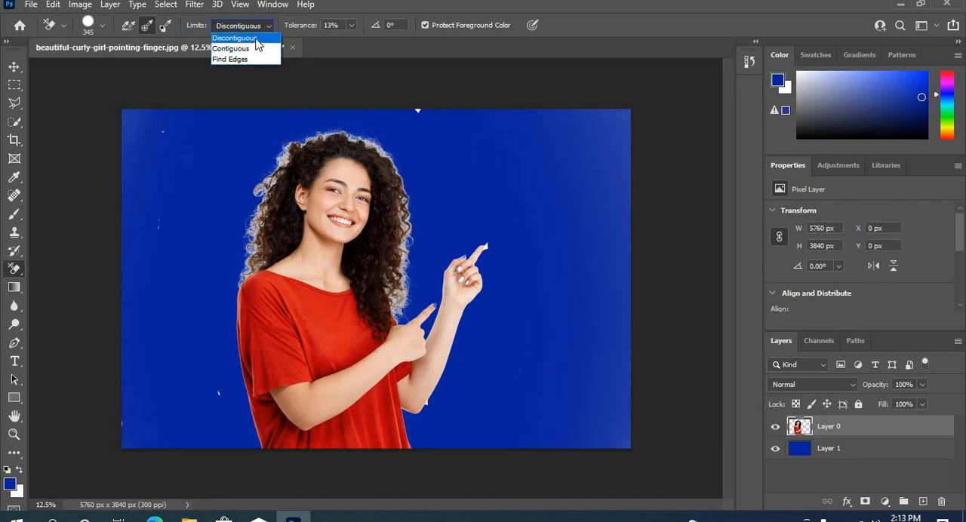
left_click(257, 38)
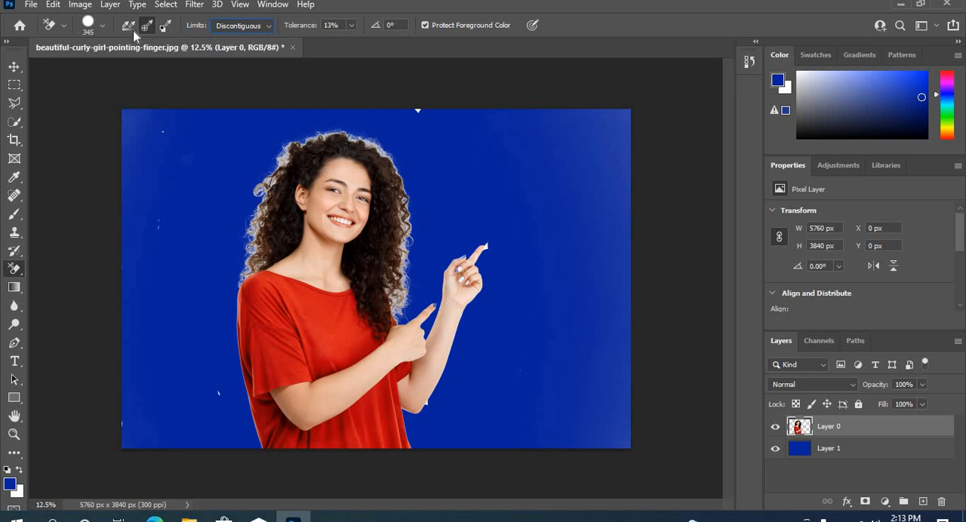